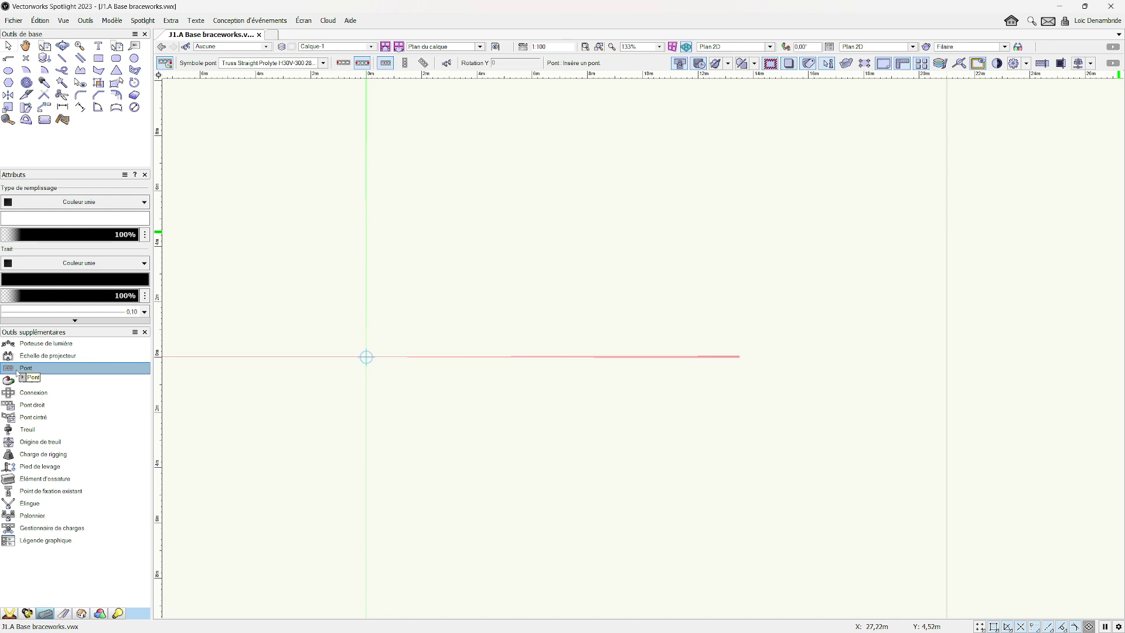
- Draw a straight H30V truss line from the drawing origin out to the right
click(366, 356)
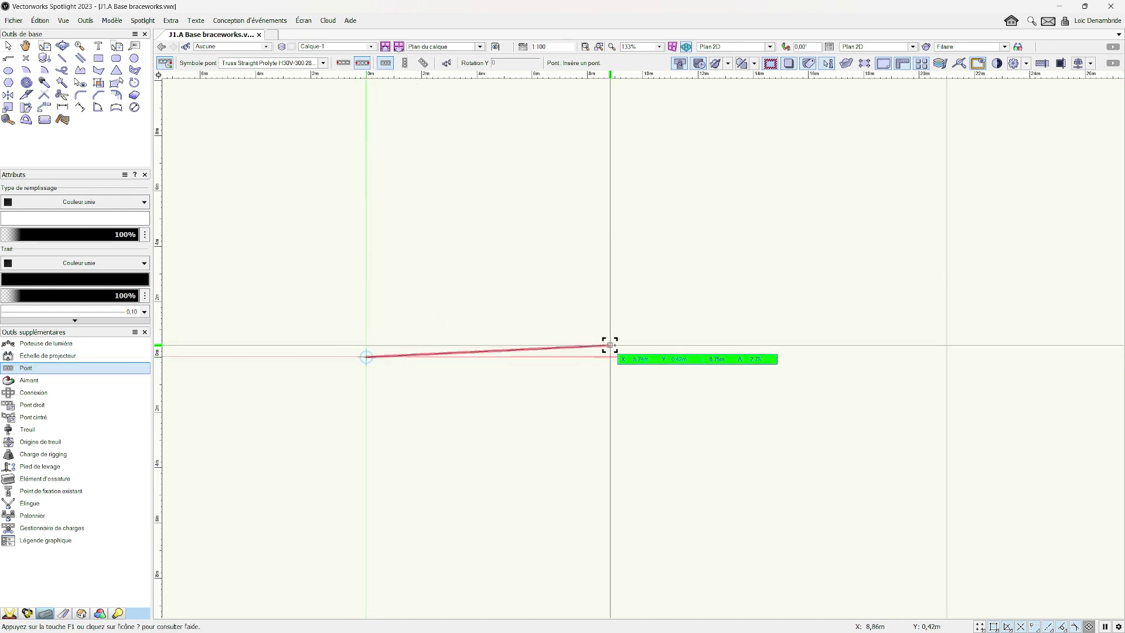
click(781, 357)
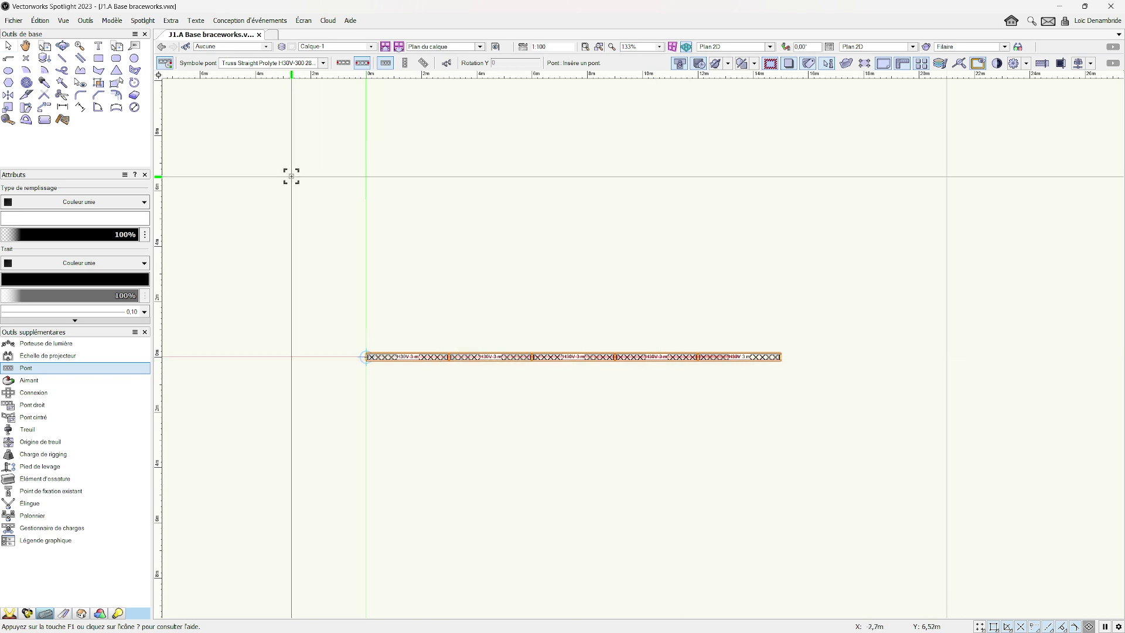
- Open Remplacer le pont for the 15 m line and review the truss inventory
click(144, 24)
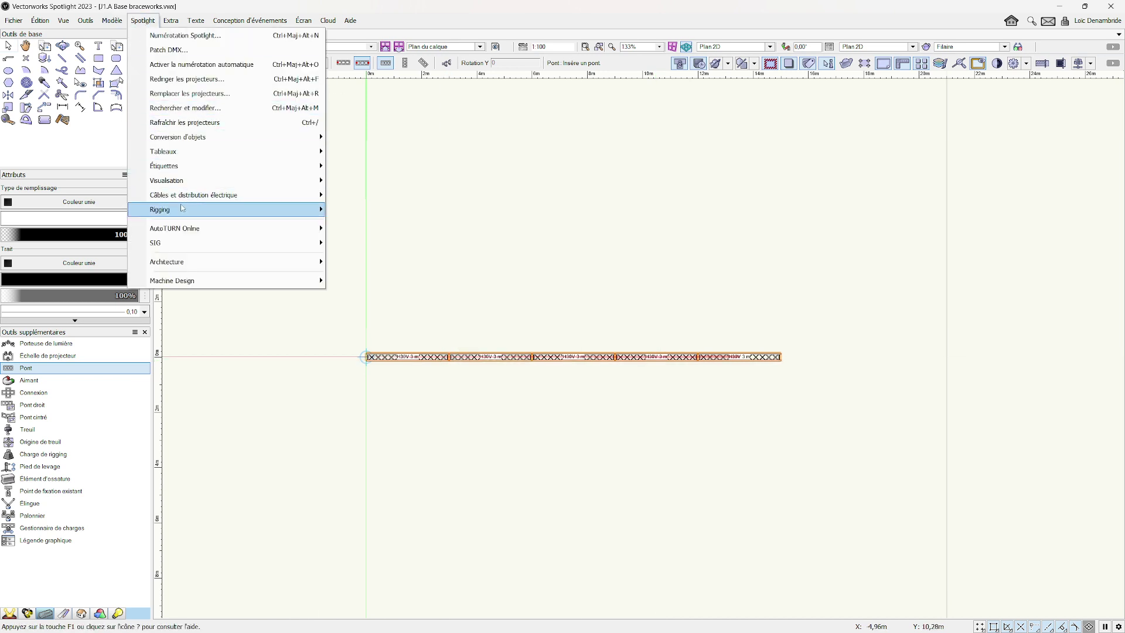
mouse_move(226, 210)
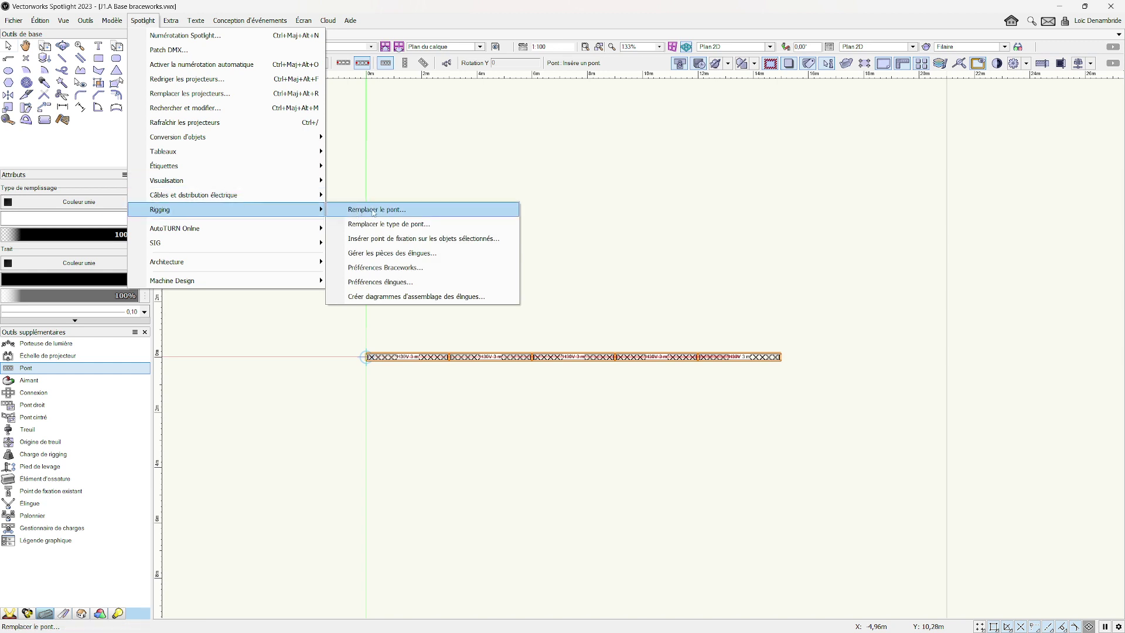
click(375, 211)
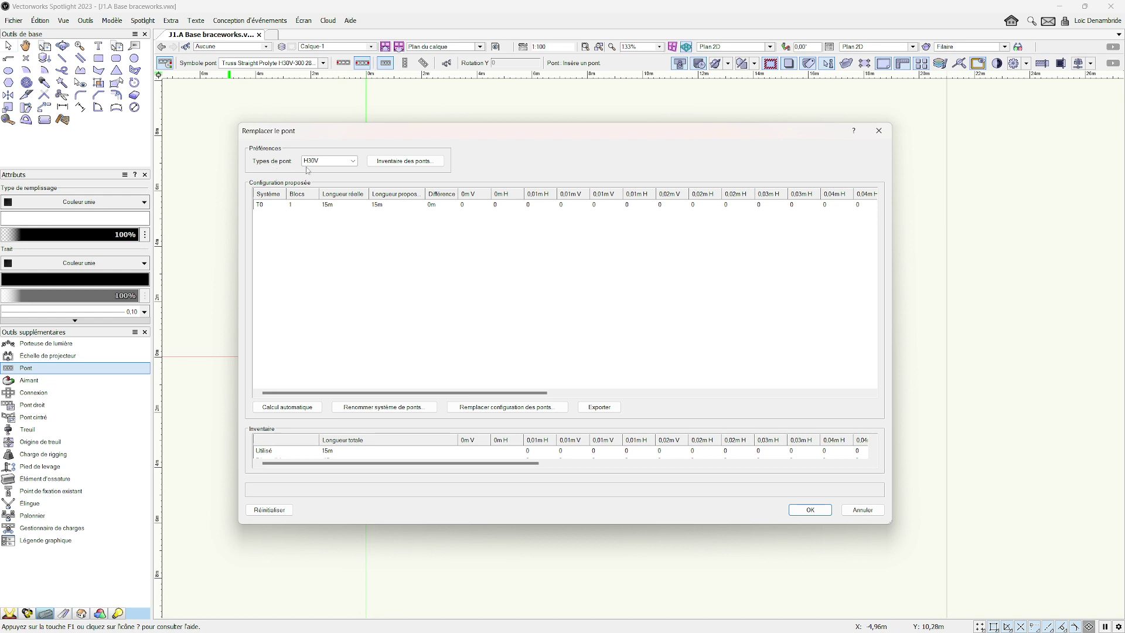
click(404, 161)
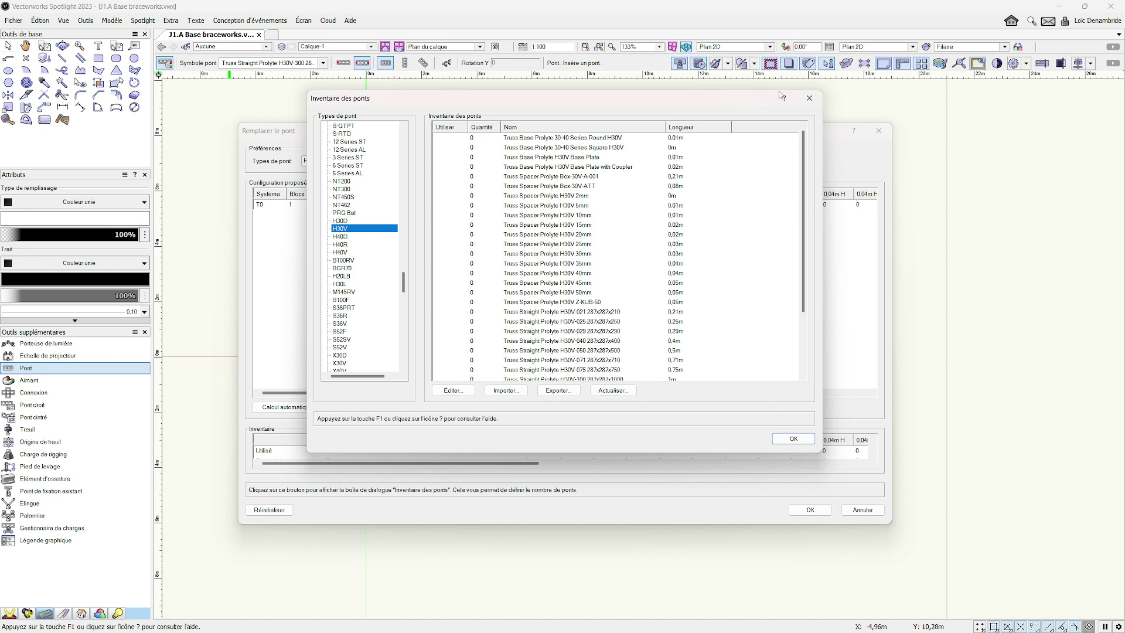
click(810, 99)
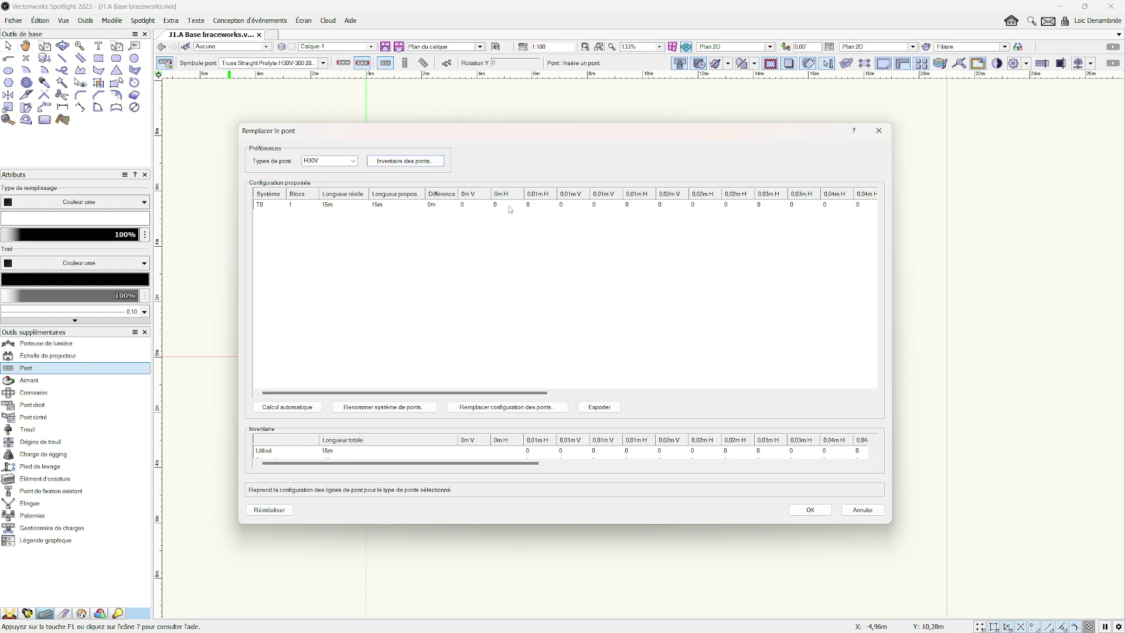
- Reposition the Remplacer le pont dialog and select the line's five 3 m sections entry
drag(366, 133, 436, 335)
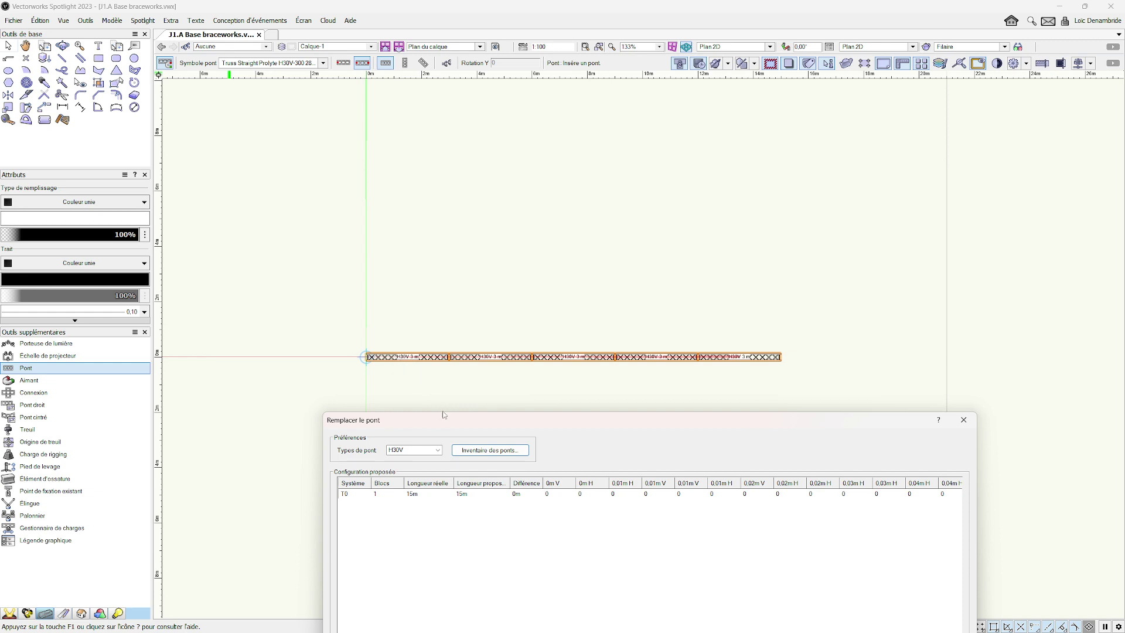
drag(489, 427, 413, 368)
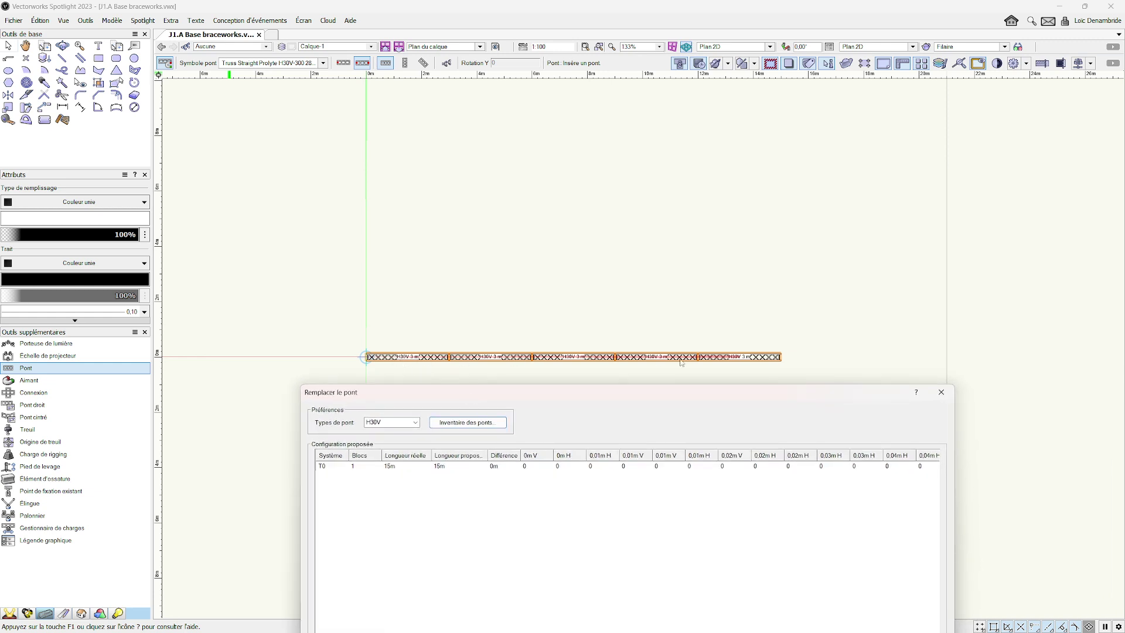
drag(524, 387, 574, 136)
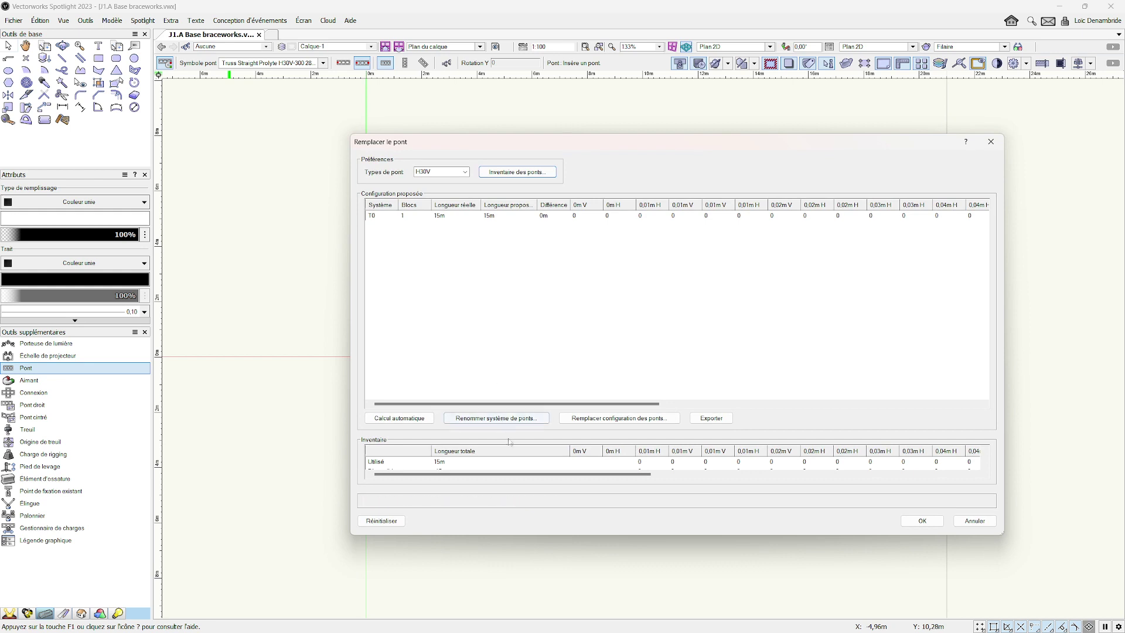
click(372, 215)
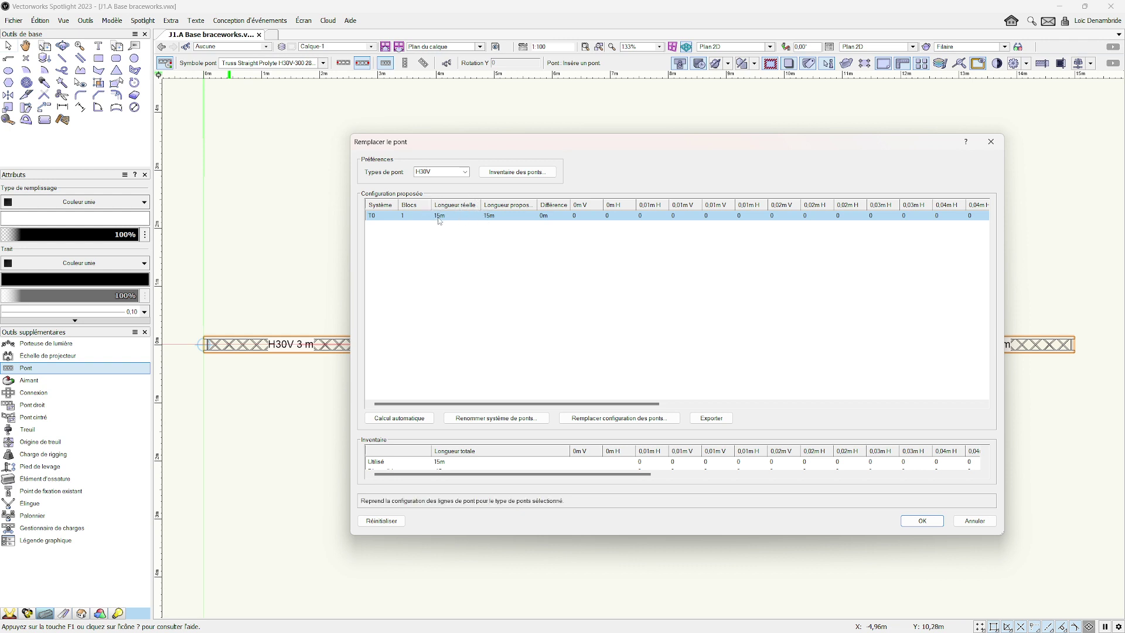
drag(573, 406, 736, 291)
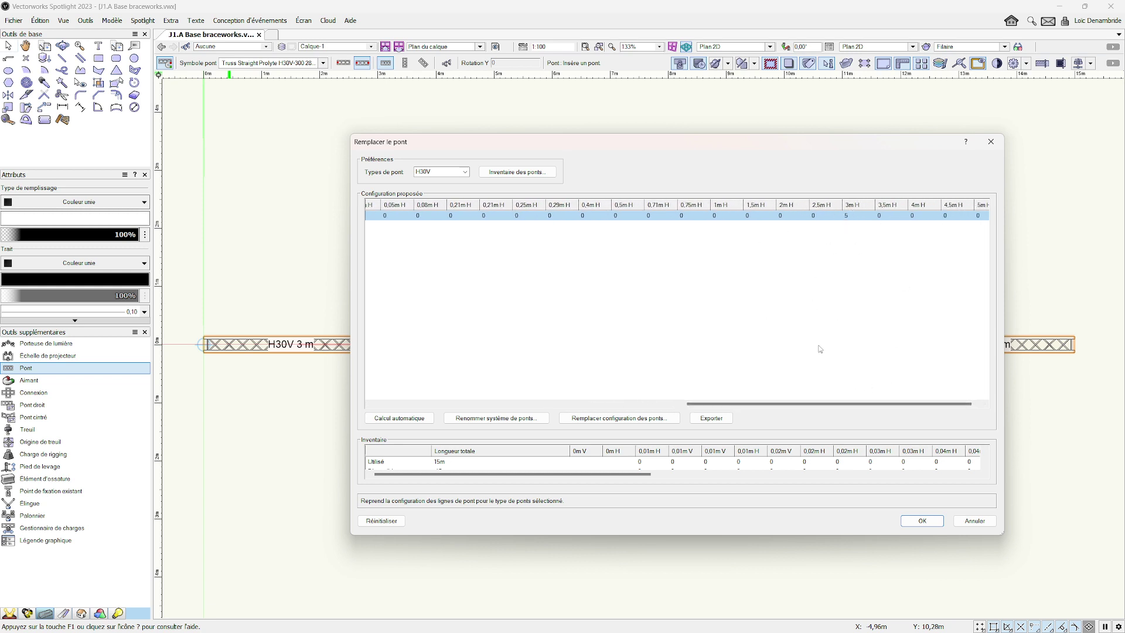
drag(749, 144, 654, 135)
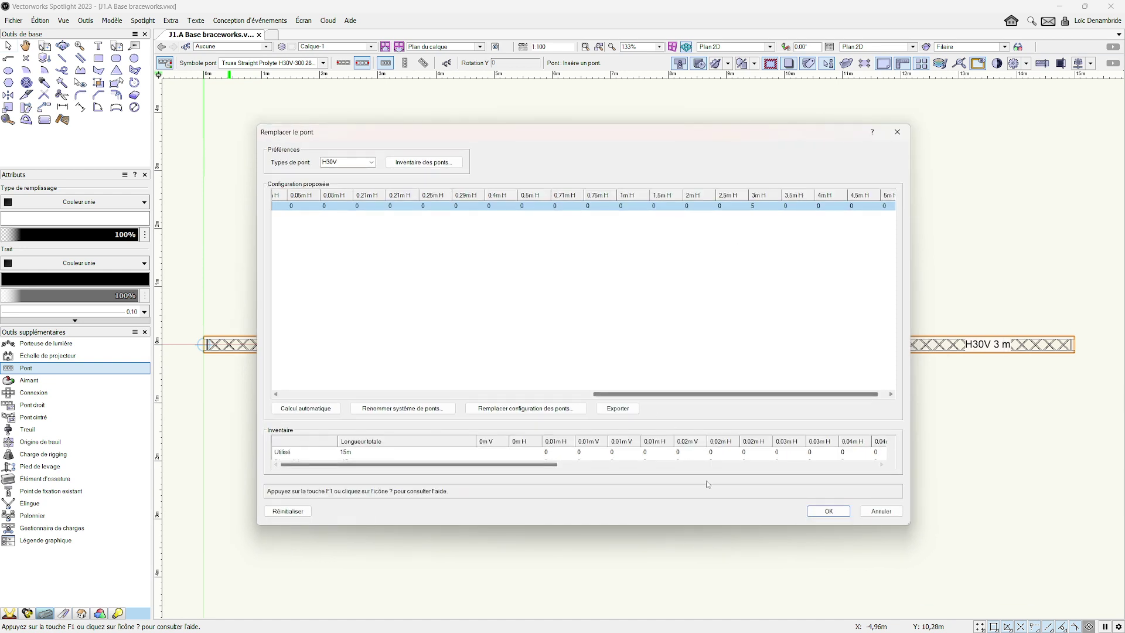
- Set two 1 m, two 2 m and three 3 m H30V sections, then confirm the replacement
click(536, 409)
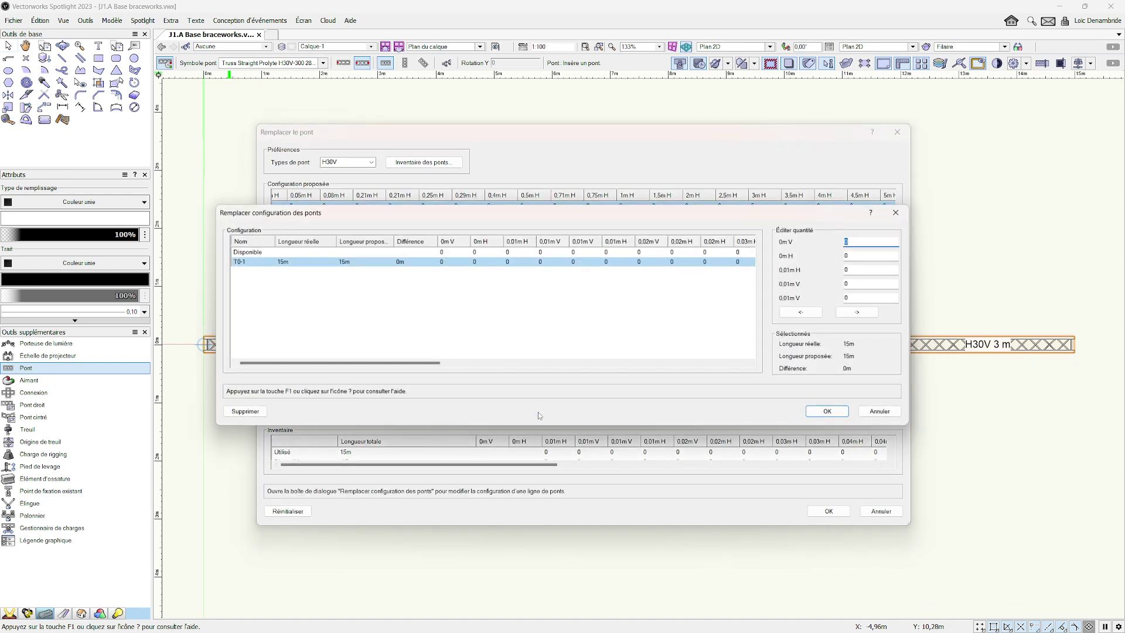
click(860, 314)
text(2)
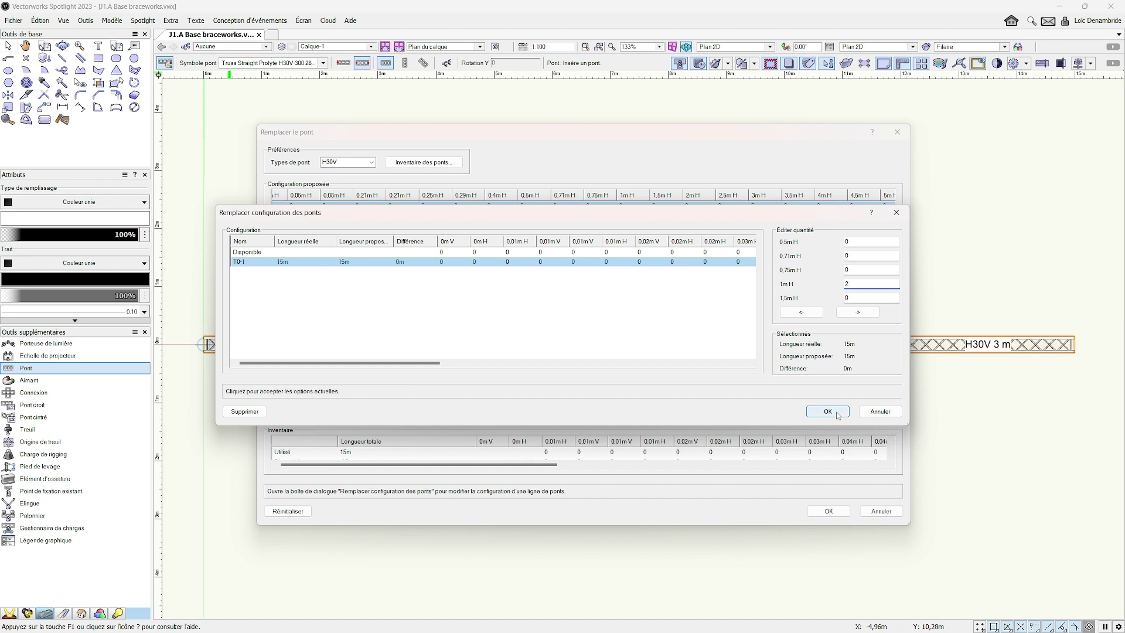
click(830, 411)
click(829, 512)
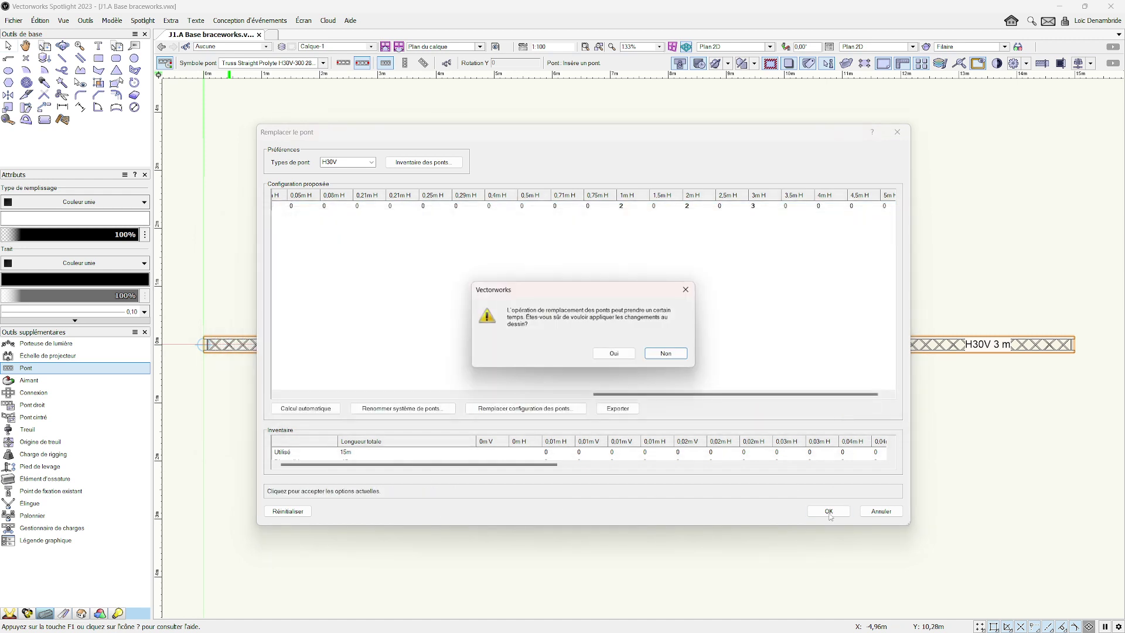
click(614, 354)
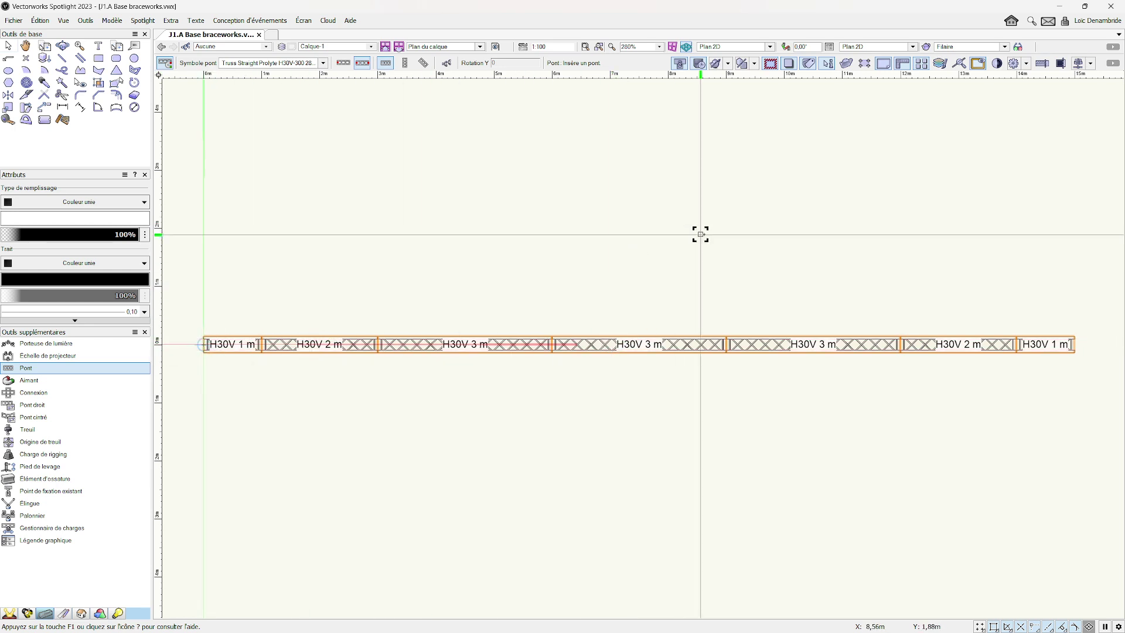
scroll(641, 447, down, 2)
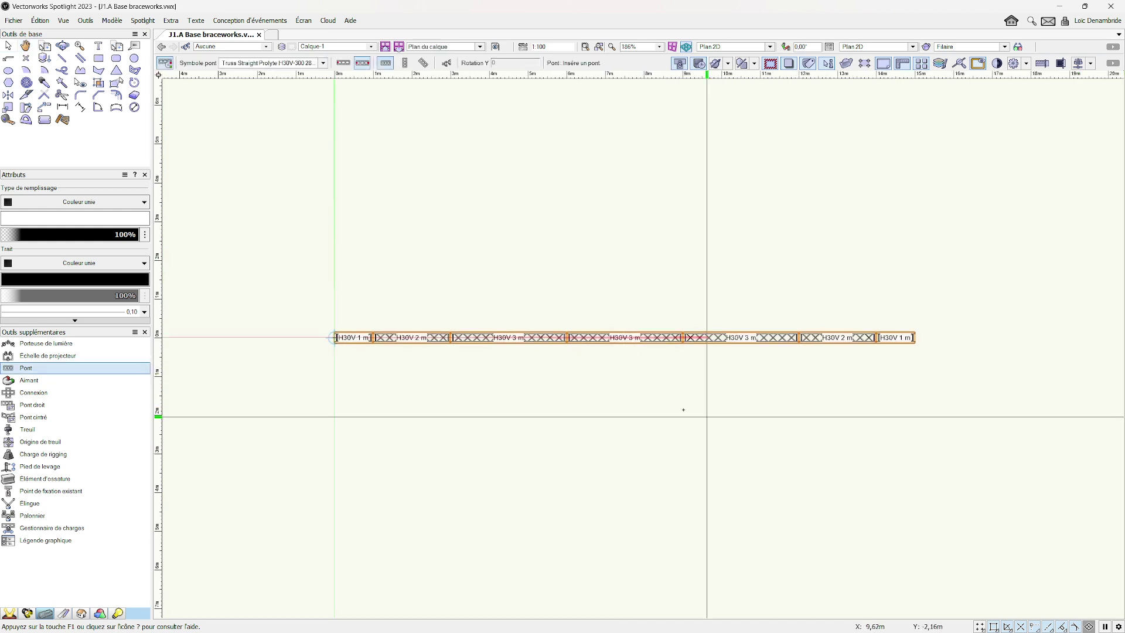
- Activate the Selection tool with the X shortcut
key(x)
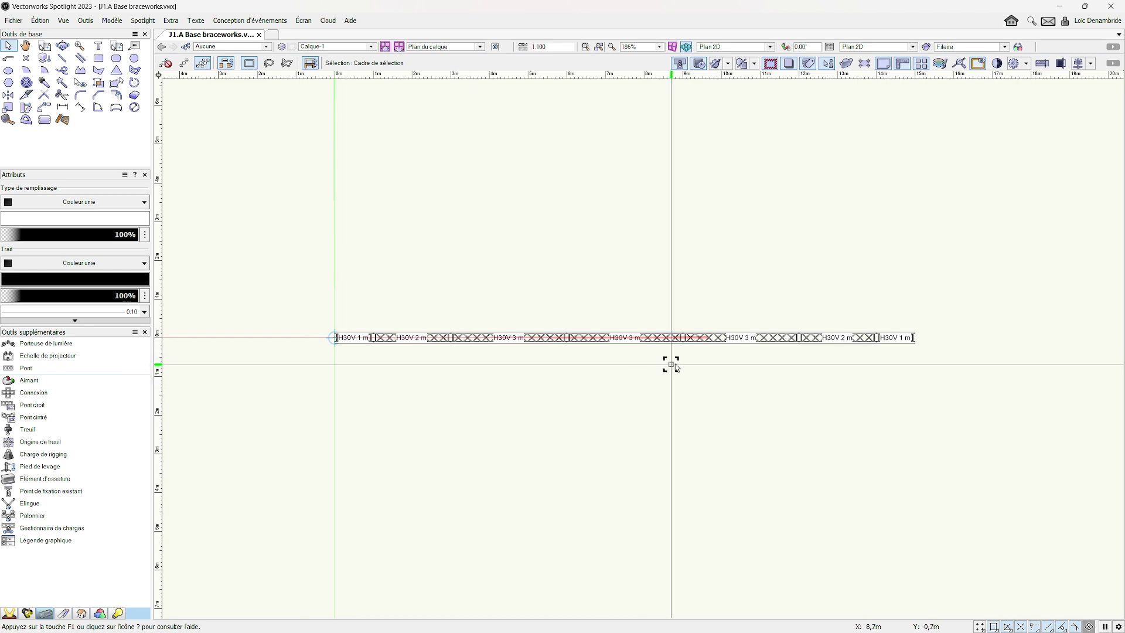
- Move a 2 m section above the line and the right 1 m section beside the left one
middle_drag(671, 362, 626, 363)
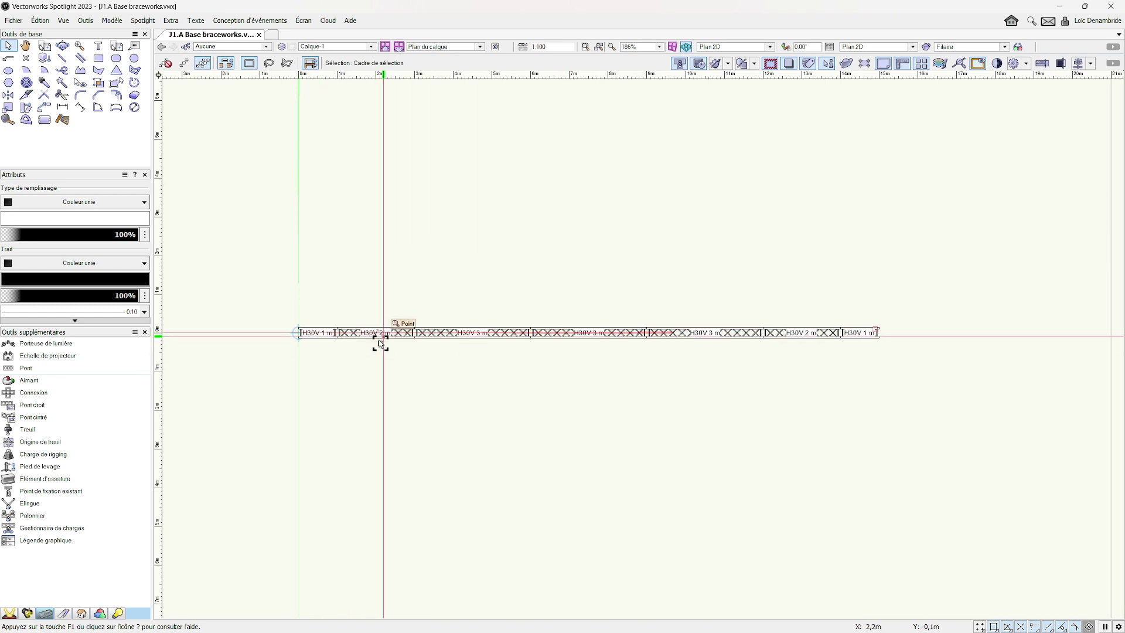
drag(380, 336, 494, 269)
drag(856, 335, 327, 350)
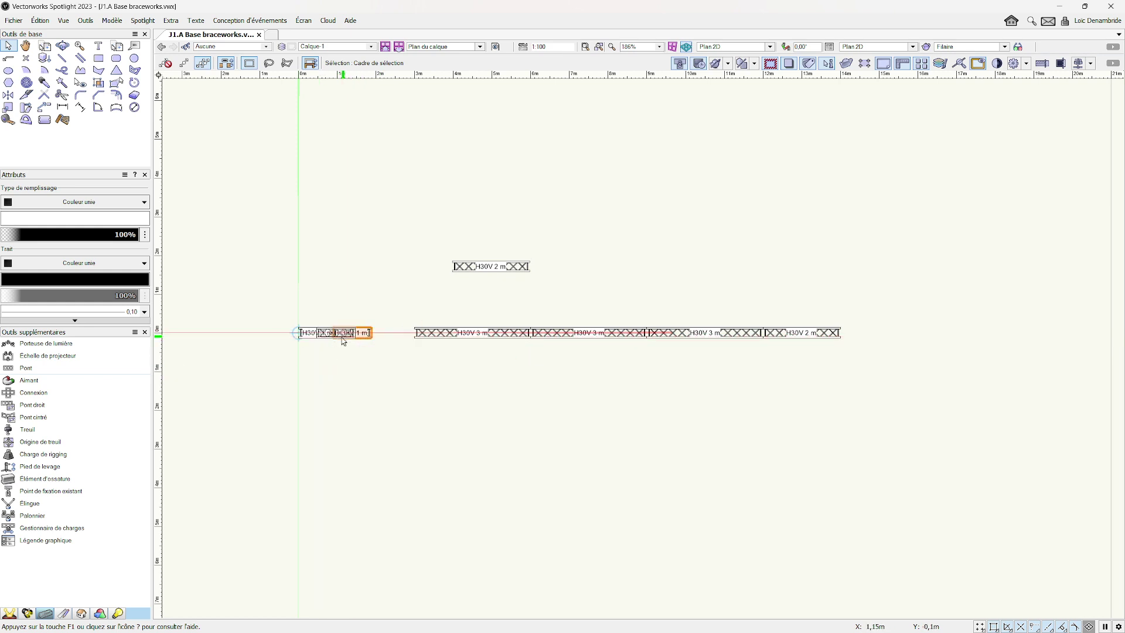
mouse_move(327, 350)
mouse_down()
mouse_move(354, 330)
mouse_move(285, 330)
mouse_up()
scroll(354, 328, up, 3)
scroll(316, 384, down, 2)
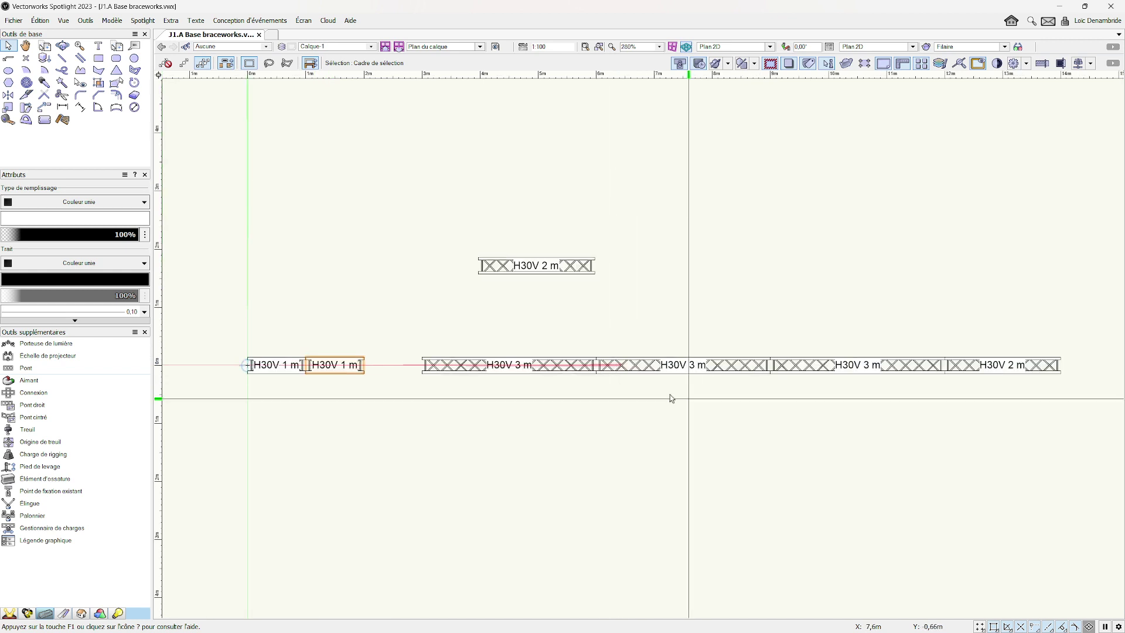
scroll(698, 415, down, 2)
scroll(583, 402, down, 2)
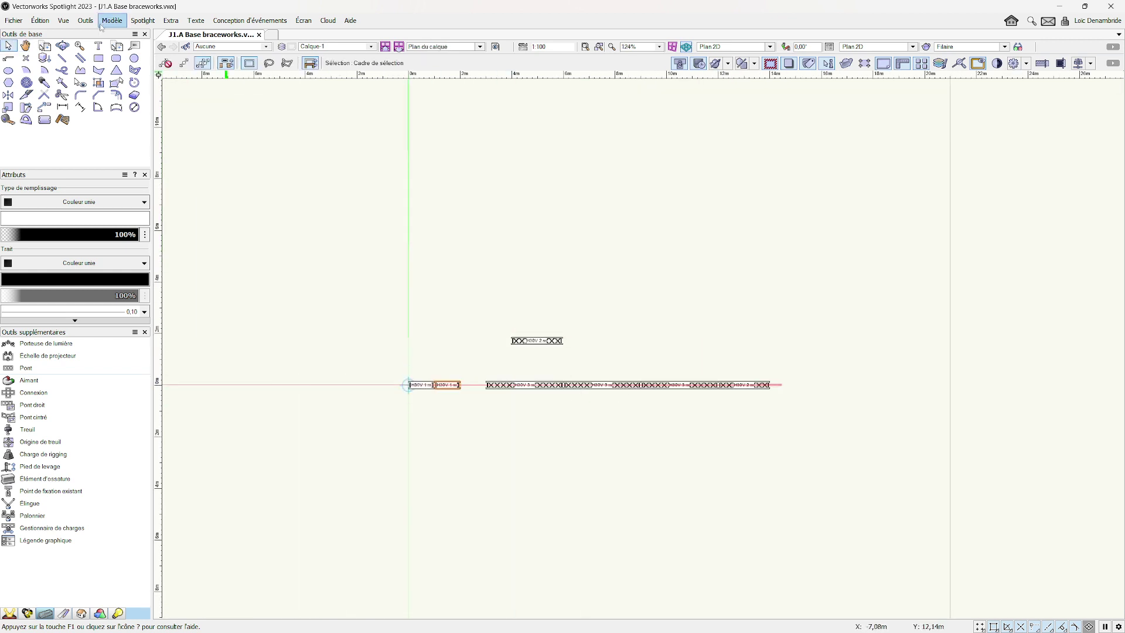
click(145, 22)
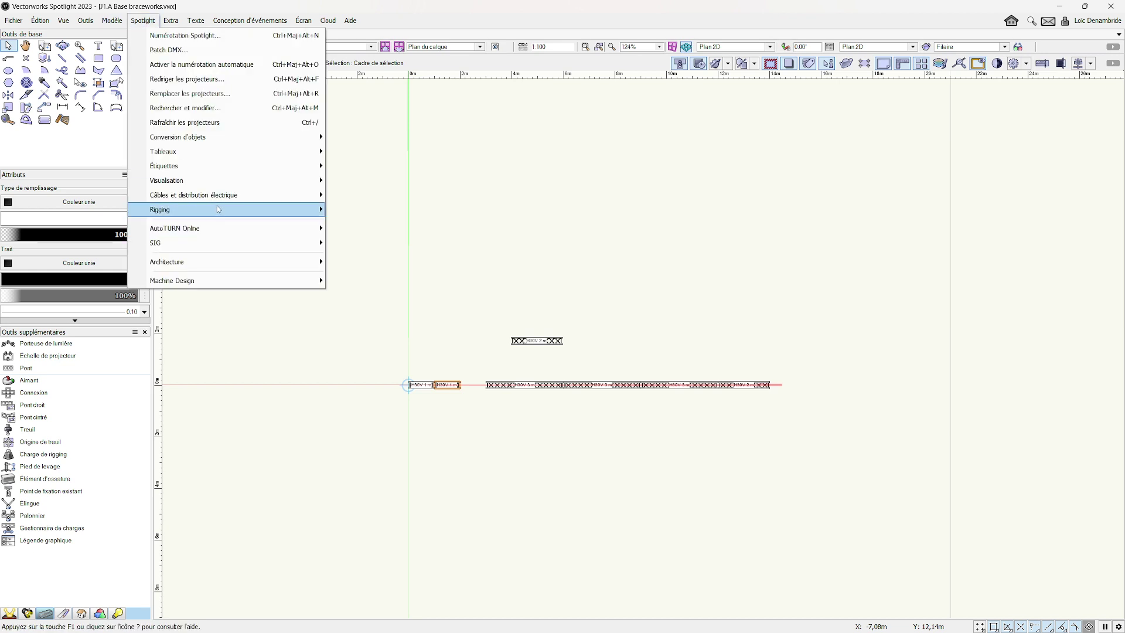
mouse_move(226, 210)
click(408, 212)
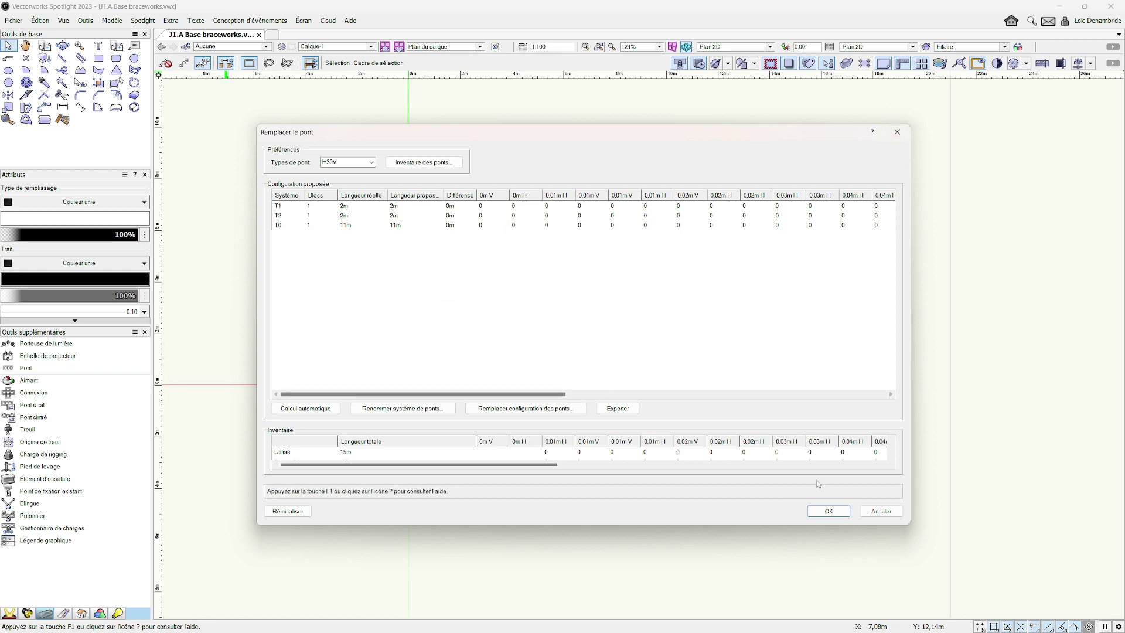
- Close the replacement review and recentre the rejoined truss row in the view
click(898, 133)
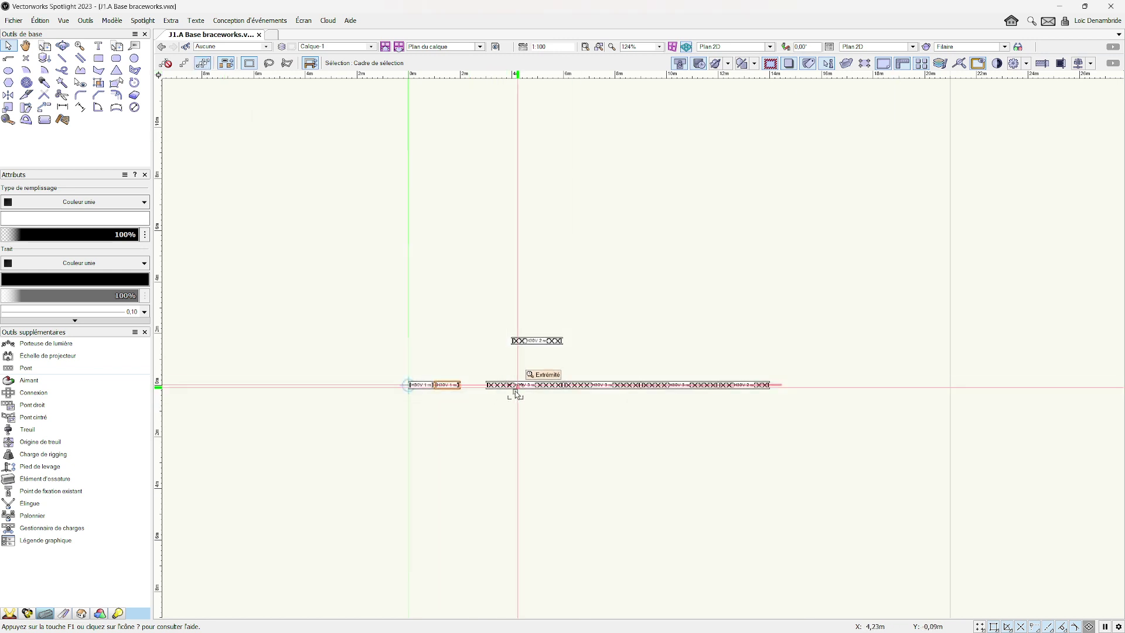
scroll(516, 393, up, 4)
scroll(515, 391, down, 3)
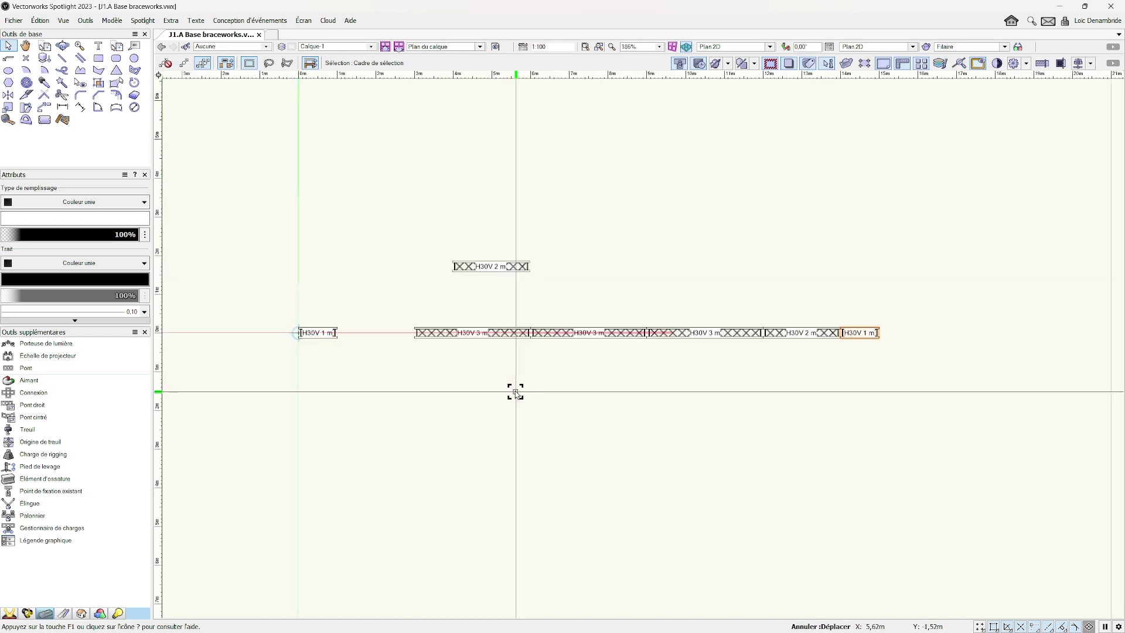
middle_drag(484, 371, 511, 366)
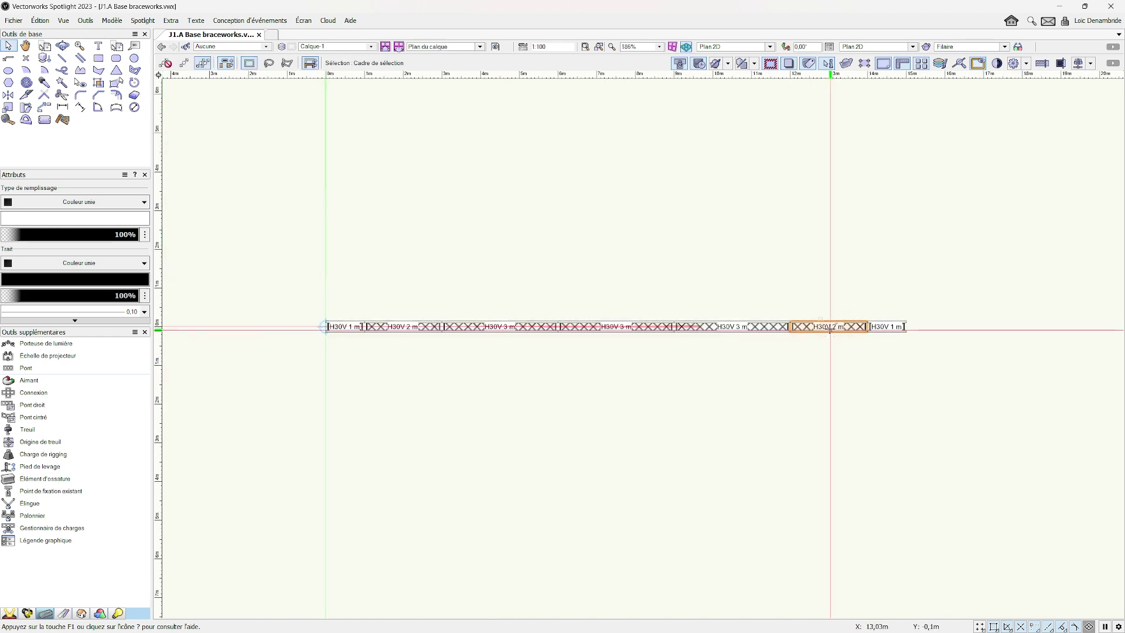